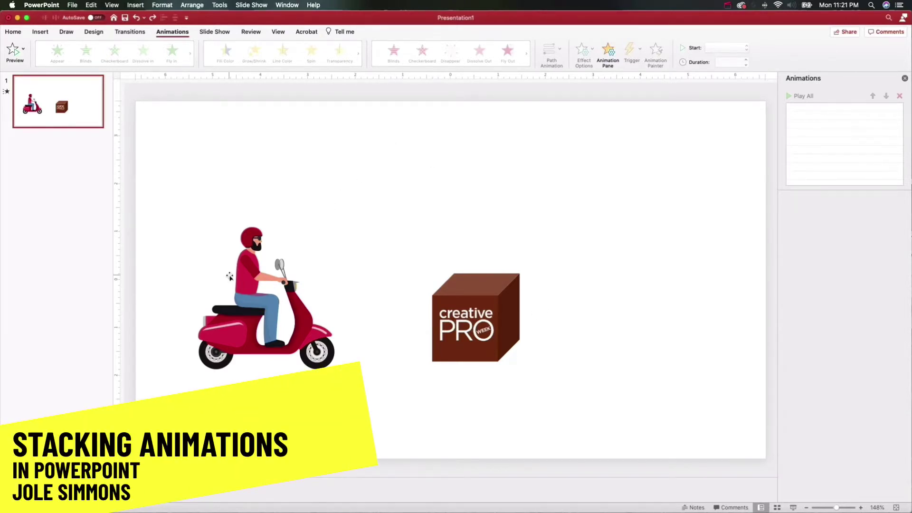
# - Select the scooter picture and start a new blank presentation
pyautogui.click(248, 272)
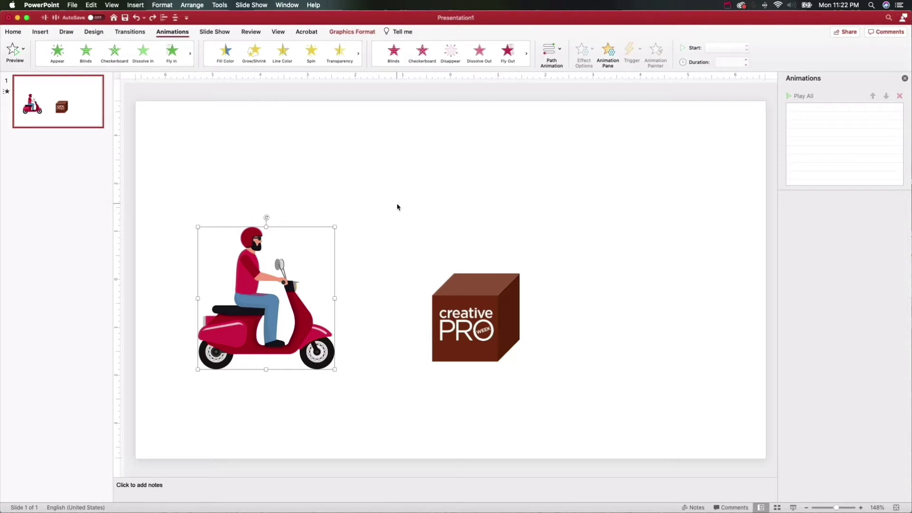
pyautogui.click(71, 5)
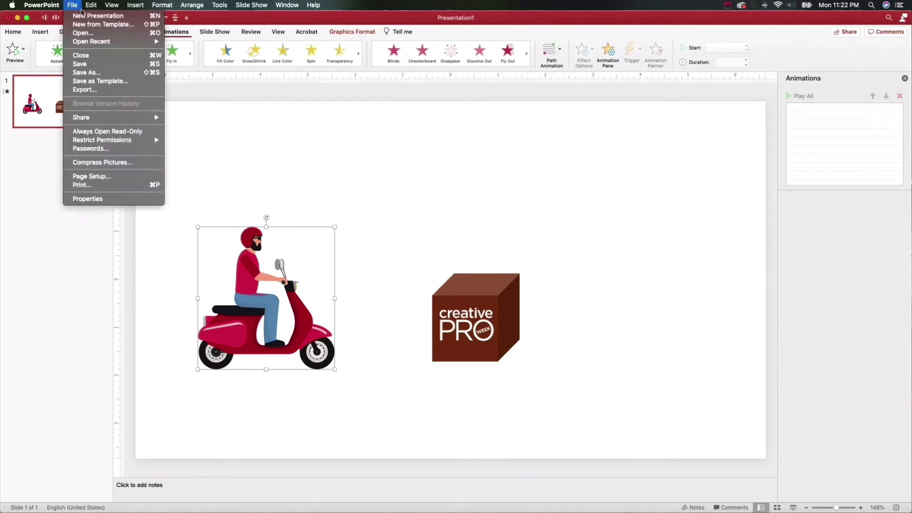
pyautogui.click(83, 12)
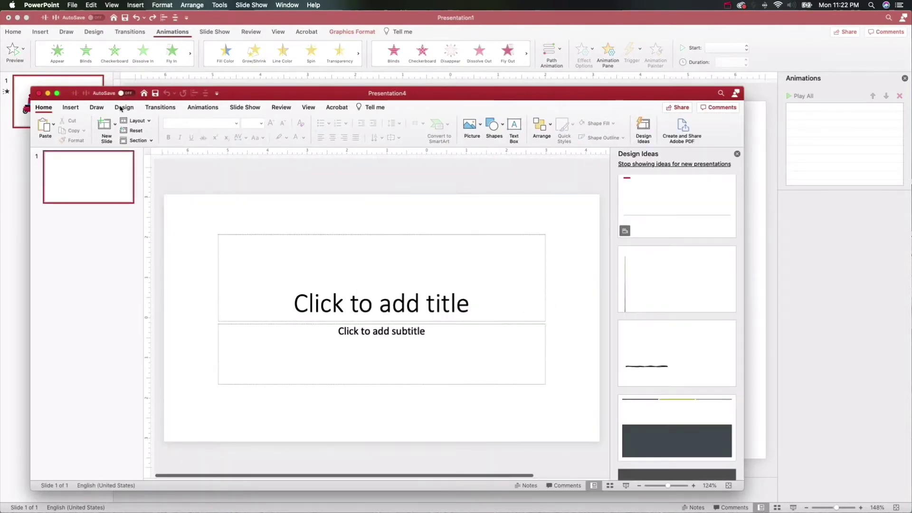
# - Set the slide size to 5 × 5 in, using Ensure Fit for the content
pyautogui.click(644, 126)
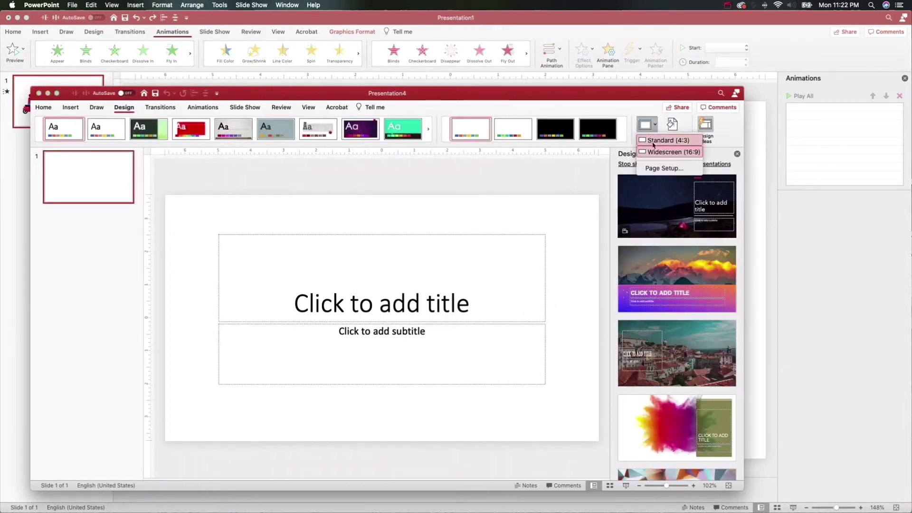
pyautogui.click(652, 168)
pyautogui.write('5')
pyautogui.press('Tab')
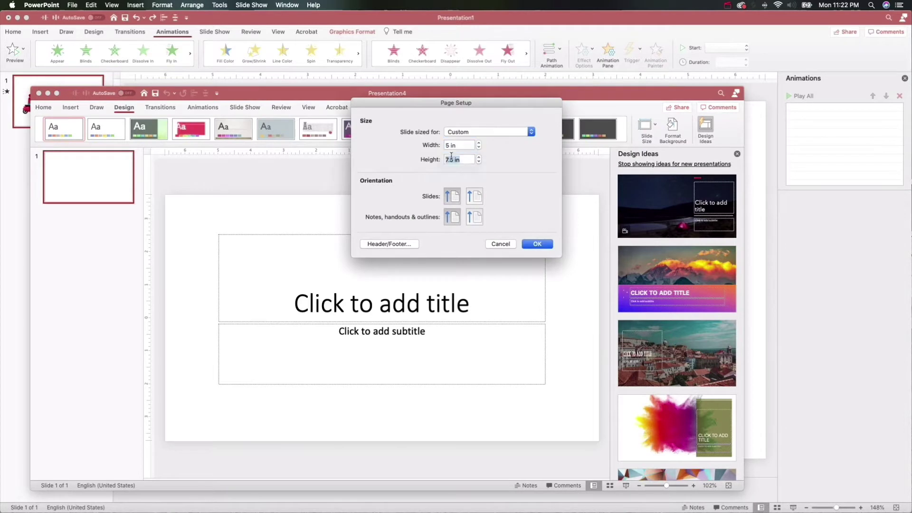
pyautogui.write('5')
pyautogui.click(542, 242)
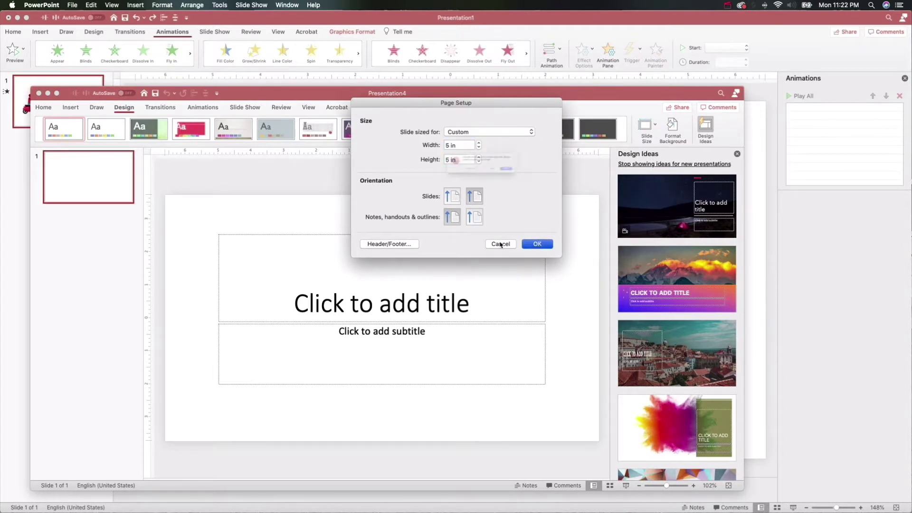
pyautogui.click(554, 182)
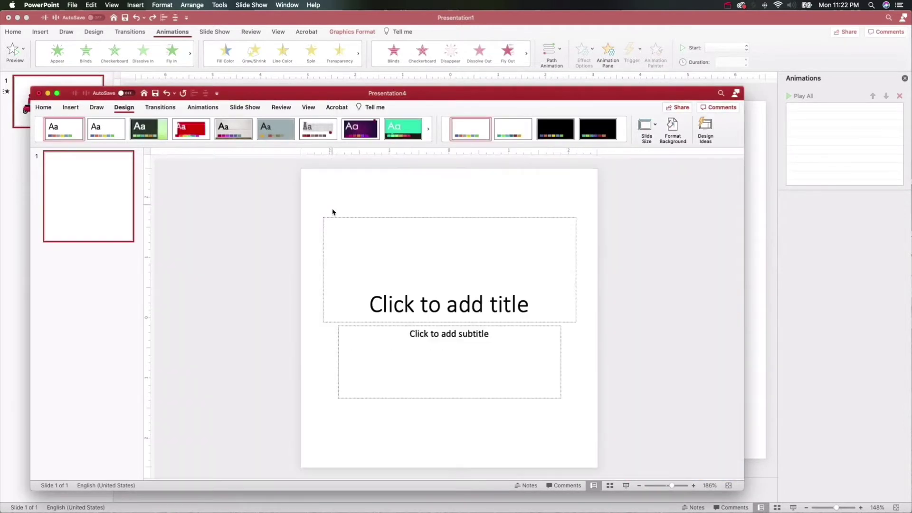
# - Replace the placeholders with the pasted scooter picture, moved up and enlarged to fill the slide
pyautogui.press('super+a')
pyautogui.press('BackSpace')
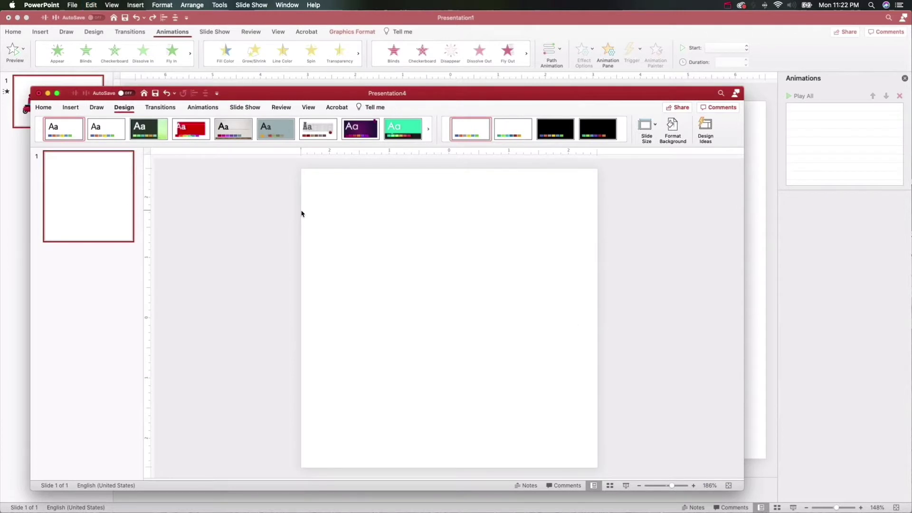
pyautogui.press('super+v')
pyautogui.moveTo(457, 328); pyautogui.dragTo(451, 275)
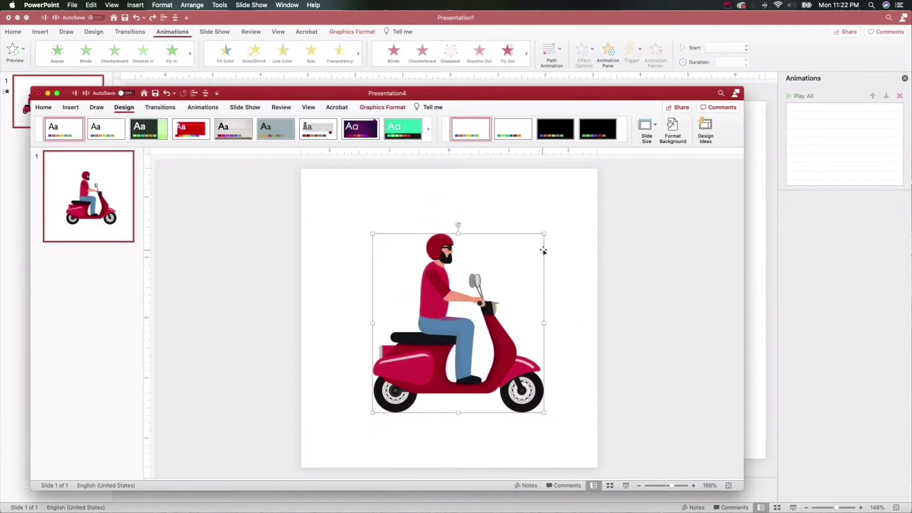
pyautogui.moveTo(544, 234); pyautogui.dragTo(568, 209)
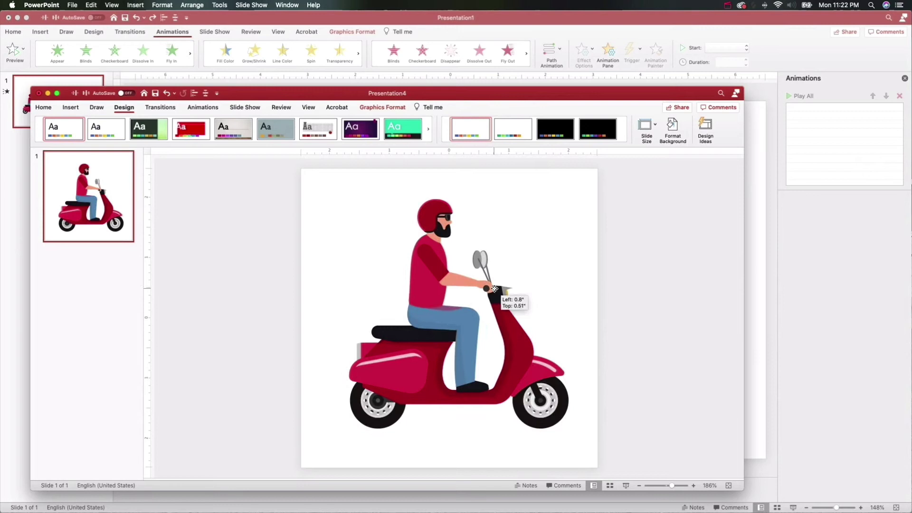
# - Duplicate slide 1 and flip the scooter on slide 2 to face left
pyautogui.click(127, 227)
pyautogui.press('super+d')
pyautogui.press('super+d')
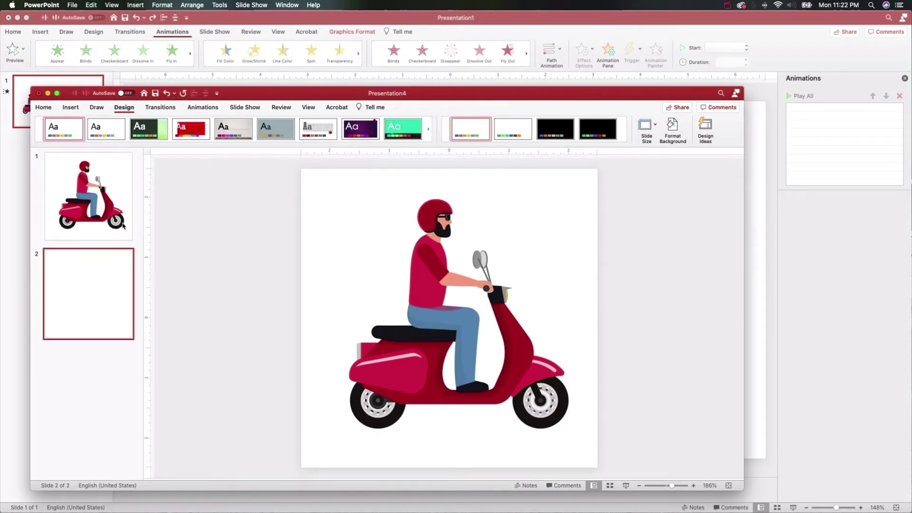
pyautogui.click(99, 203)
pyautogui.click(116, 281)
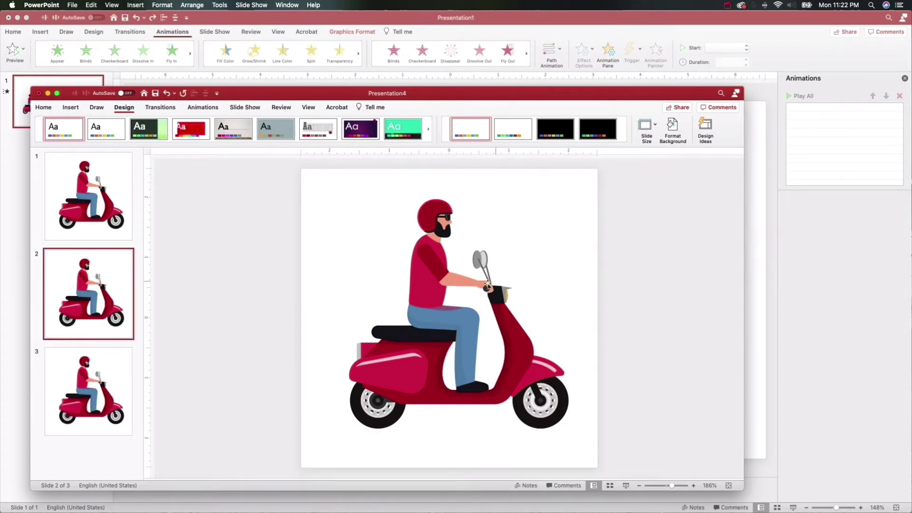
pyautogui.click(446, 286)
pyautogui.moveTo(569, 315); pyautogui.dragTo(338, 318)
pyautogui.press('super+z')
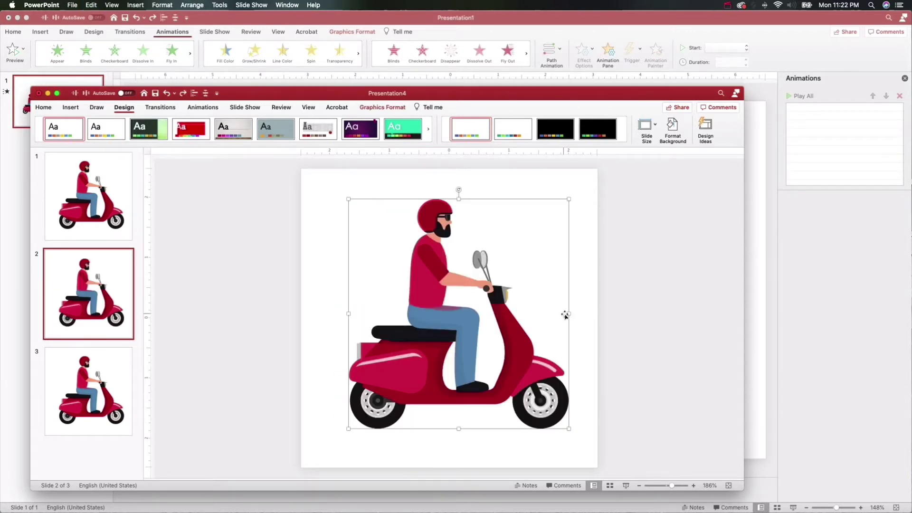
pyautogui.moveTo(565, 315); pyautogui.dragTo(350, 316)
# - On slide 3, tilt the scooter back counterclockwise and move it up and left
pyautogui.press('pagedown')
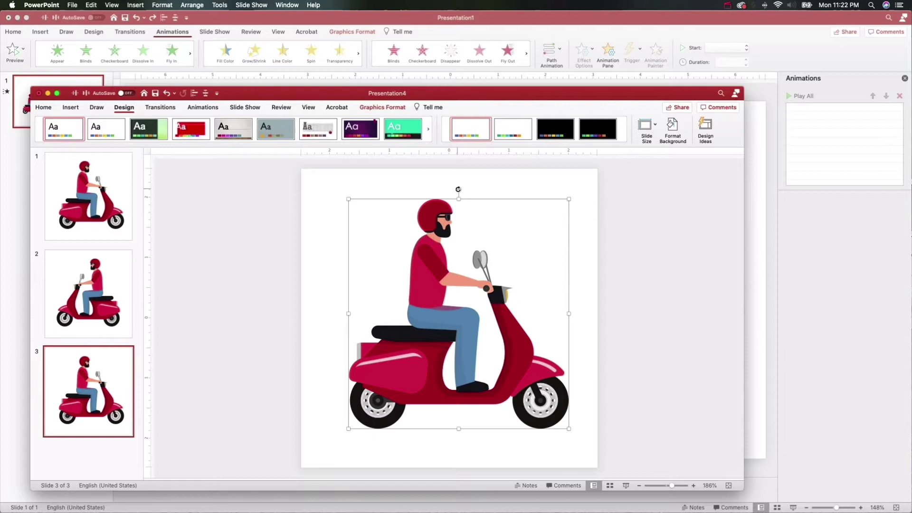
pyautogui.moveTo(458, 189); pyautogui.dragTo(407, 201)
pyautogui.moveTo(488, 289); pyautogui.dragTo(472, 276)
pyautogui.click(238, 288)
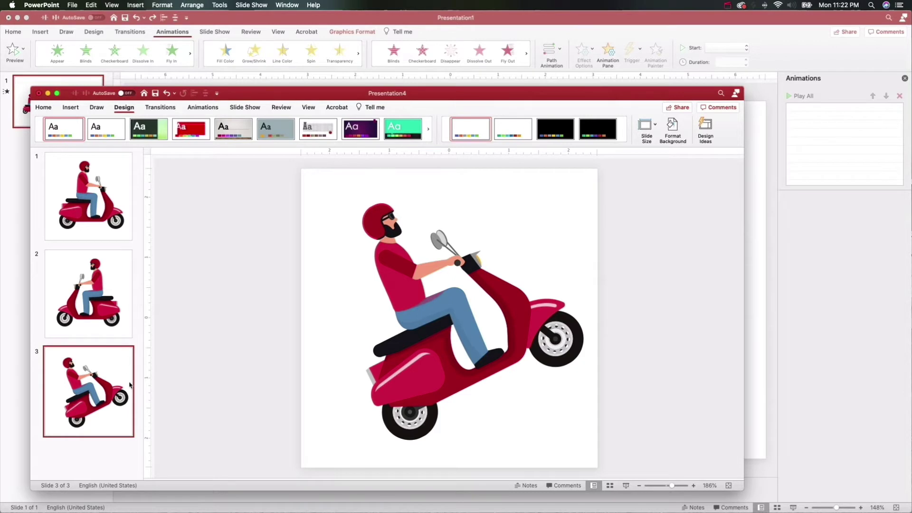
# - Duplicate slide 3 as slide 4 and rotate its scooter into a wheelie, shifted slightly right
pyautogui.press('super+d')
pyautogui.click(332, 276)
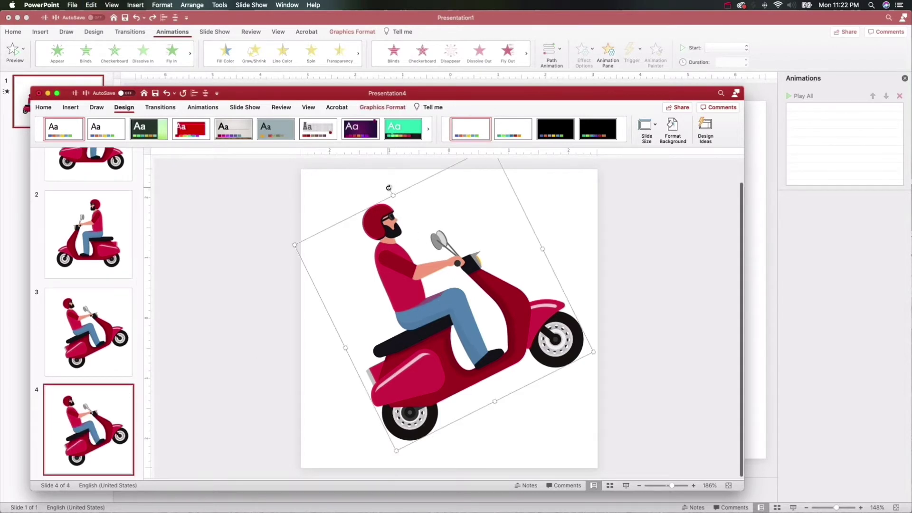
pyautogui.moveTo(389, 187); pyautogui.dragTo(539, 219)
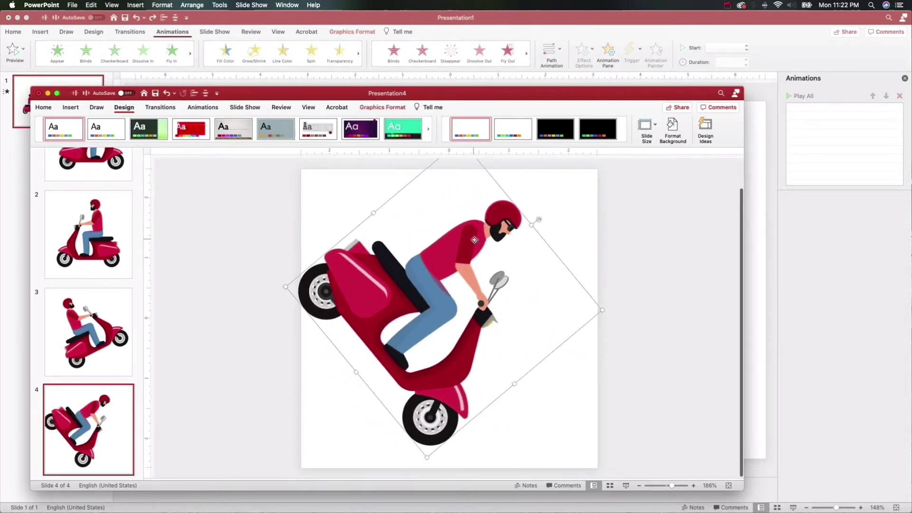
pyautogui.moveTo(475, 240); pyautogui.dragTo(498, 243)
pyautogui.moveTo(394, 259); pyautogui.dragTo(394, 258)
pyautogui.keyDown('shift'); pyautogui.click(121, 216); pyautogui.keyUp('shift')
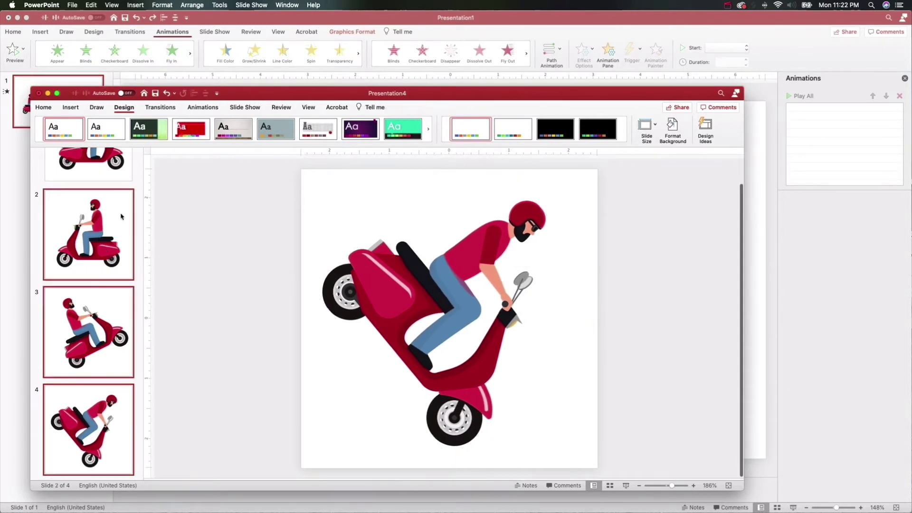
# - Apply Morph to slides 2–4 and set the transition duration to 00.50 seconds
pyautogui.click(160, 108)
pyautogui.click(133, 127)
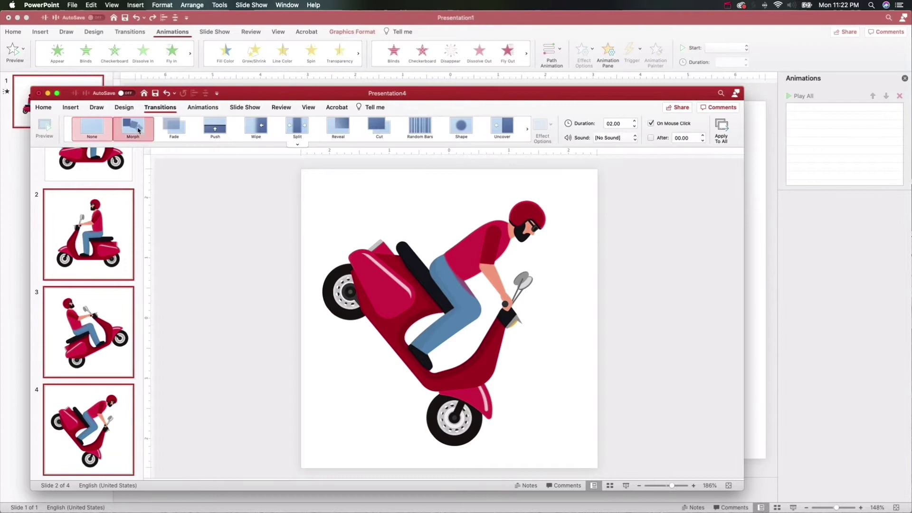
pyautogui.scroll(2, 92, 272)
pyautogui.click(95, 183)
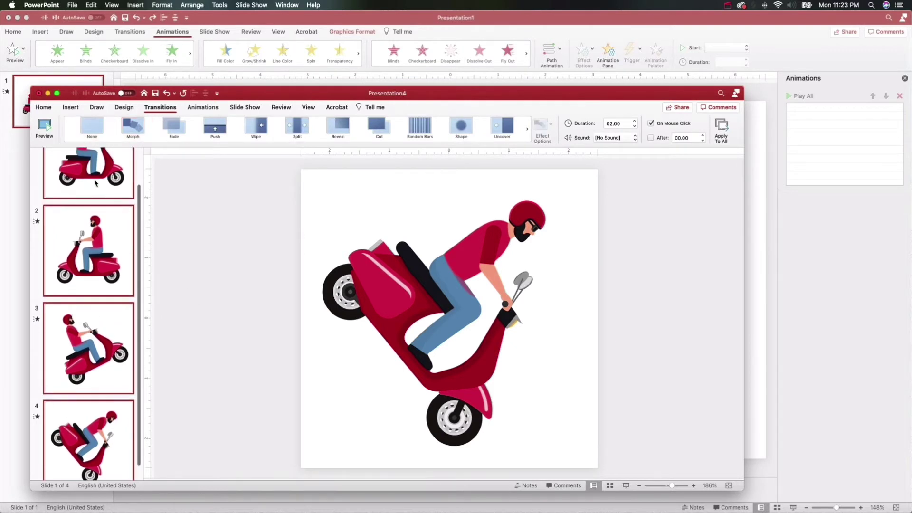
pyautogui.click(616, 124)
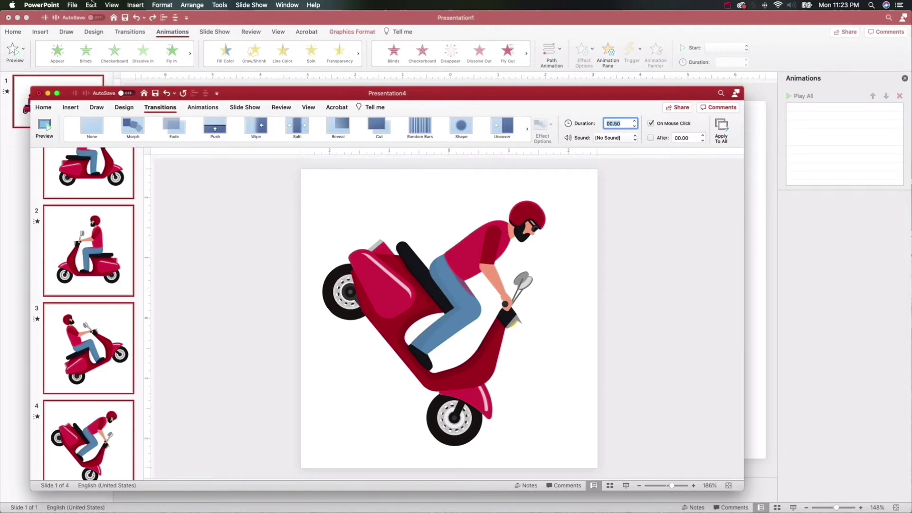
# - Export the deck as animated GIF 'SCOOTER' at Large quality, replacing the existing SCOOTER.gif
pyautogui.click(73, 4)
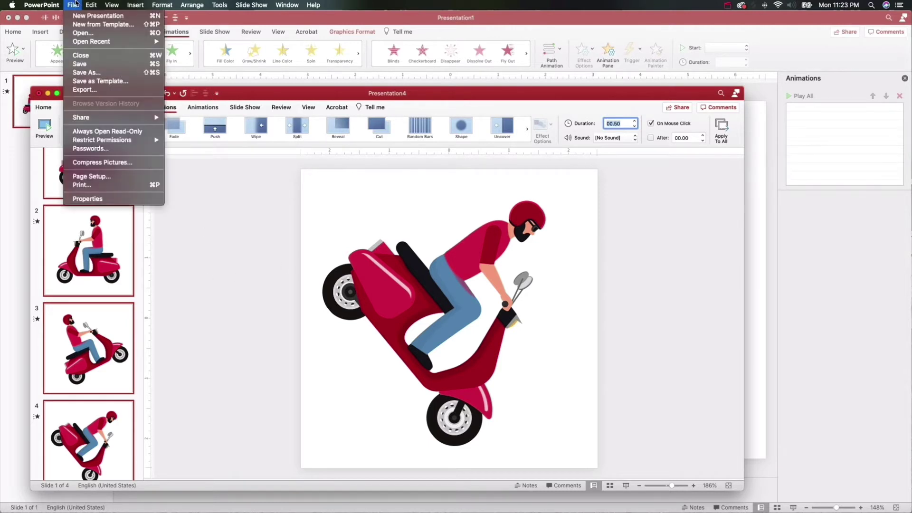
pyautogui.click(98, 90)
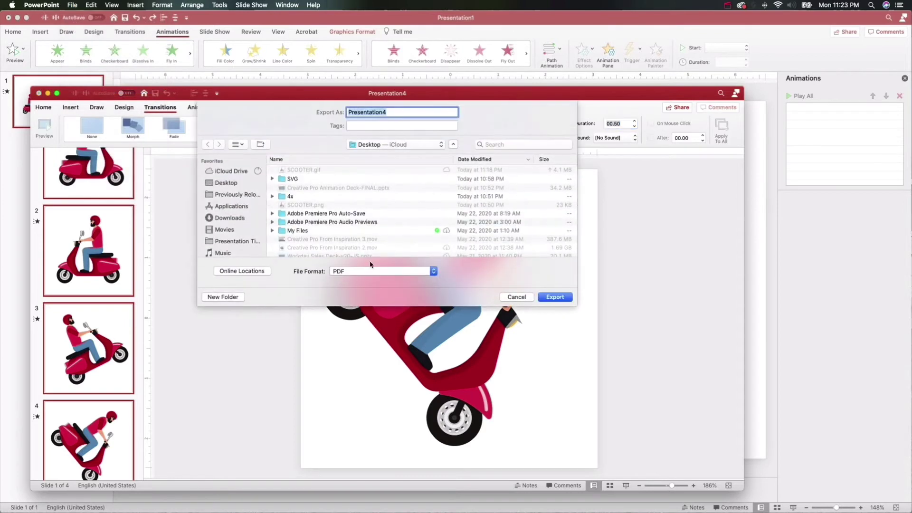
pyautogui.click(372, 272)
pyautogui.click(370, 320)
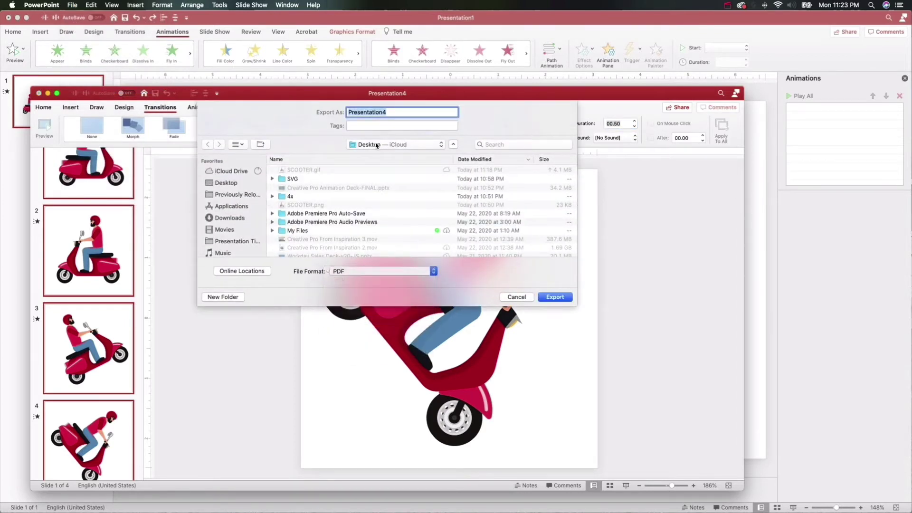
pyautogui.write('SCOOTER')
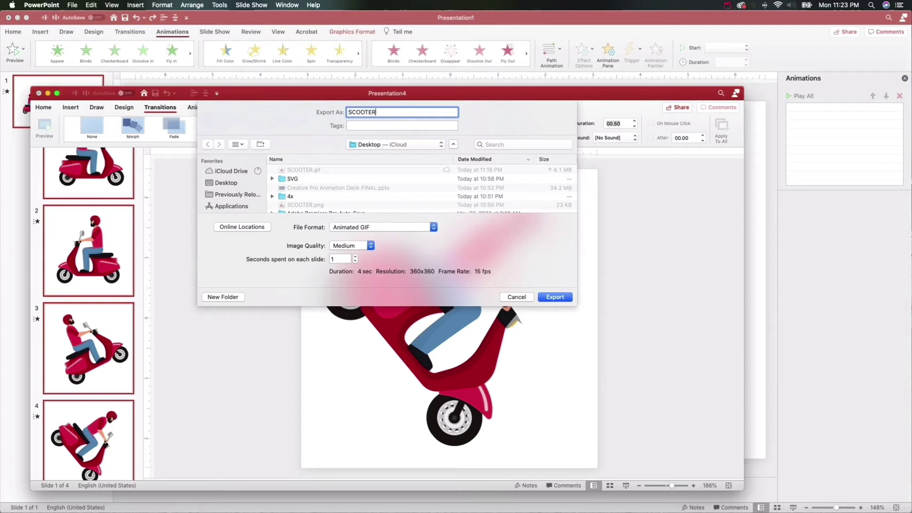
pyautogui.click(354, 246)
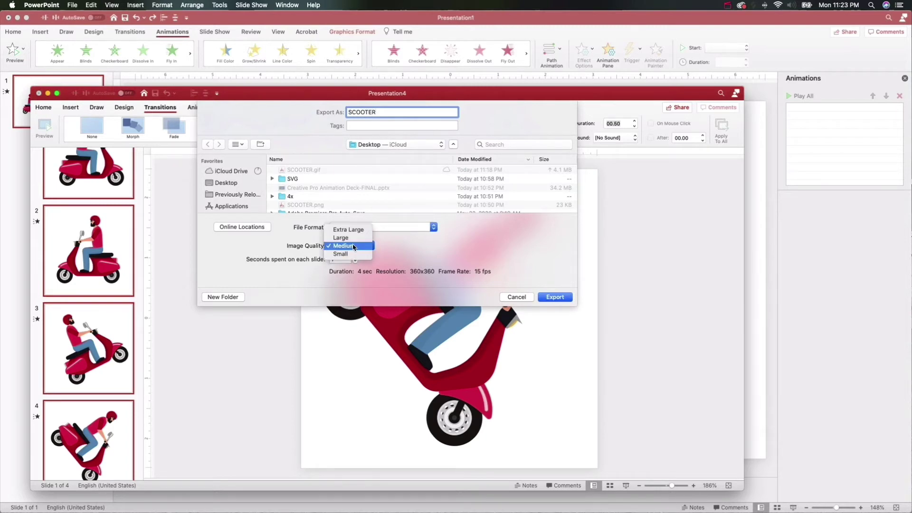
pyautogui.click(339, 238)
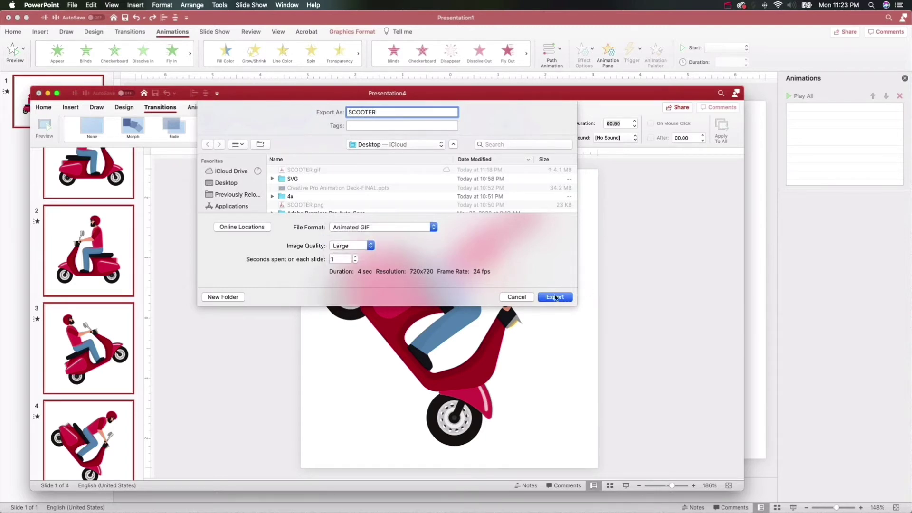
pyautogui.click(554, 298)
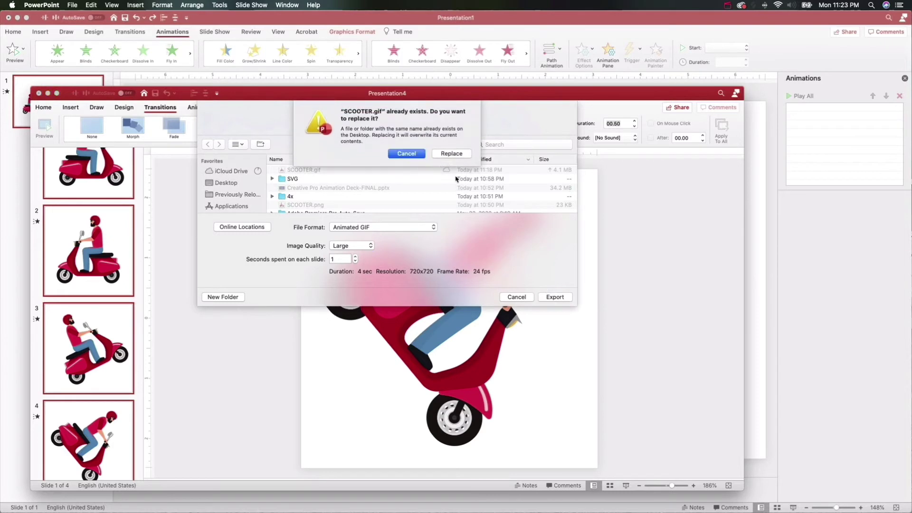
pyautogui.click(453, 154)
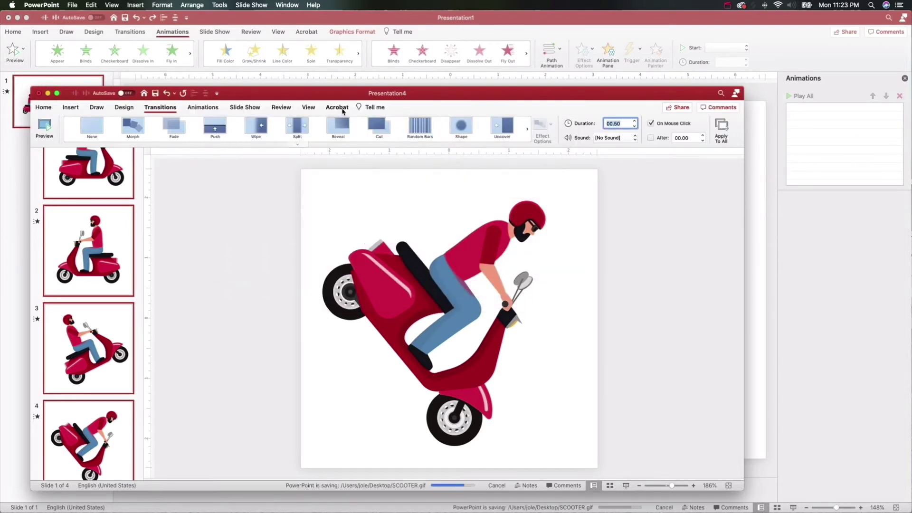
# - Close the scooter deck, swap the still scooter for SCOOTER.gif, left of the box at 4.54 in
pyautogui.press('super+w')
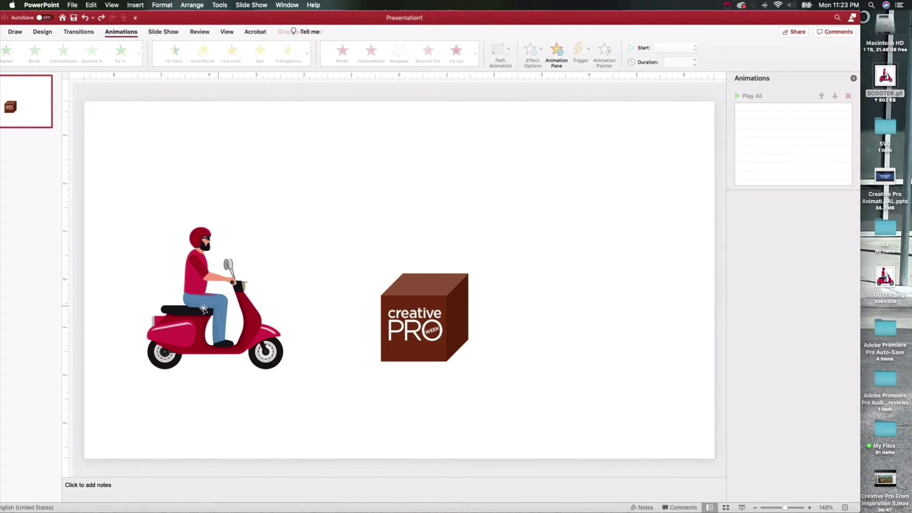
pyautogui.press('Delete')
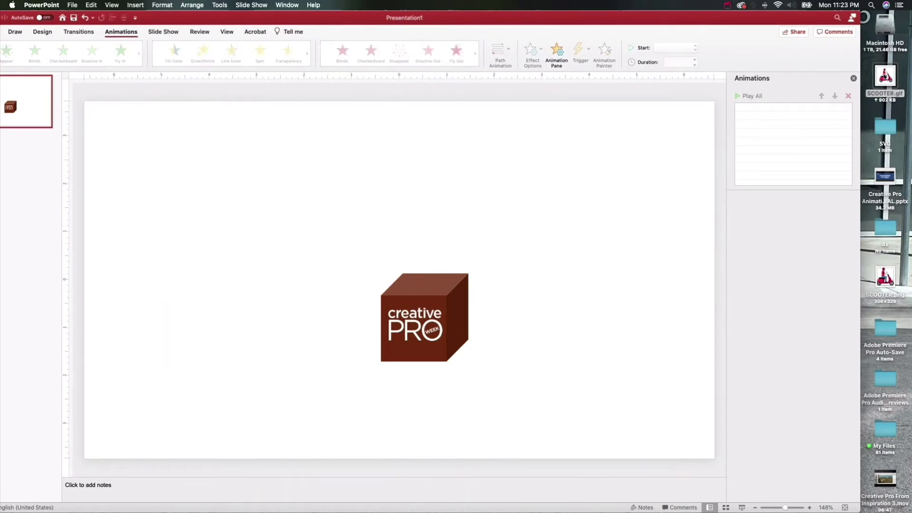
pyautogui.moveTo(885, 76); pyautogui.dragTo(294, 164)
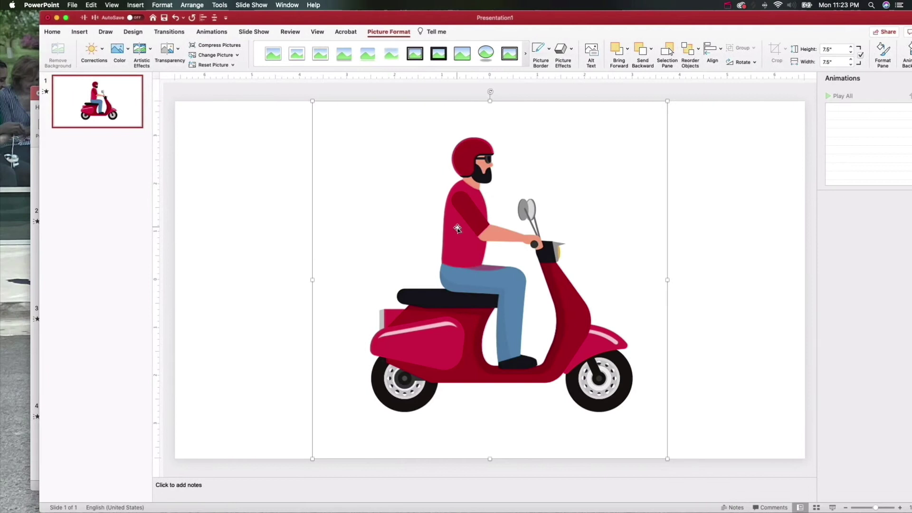
pyautogui.moveTo(457, 229); pyautogui.dragTo(316, 228)
pyautogui.moveTo(526, 101); pyautogui.dragTo(428, 173)
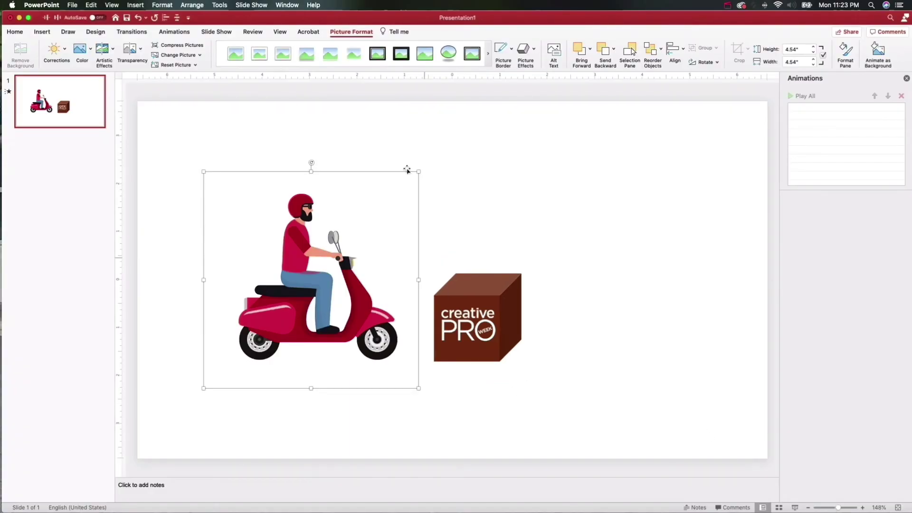
# - Shrink the scooter slightly and give it an Arcs motion path
pyautogui.moveTo(418, 170); pyautogui.dragTo(409, 181)
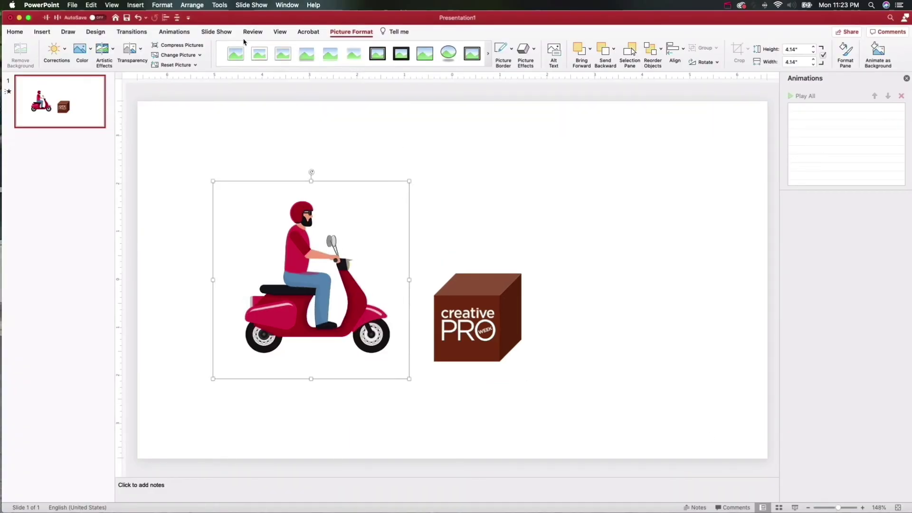
pyautogui.click(174, 31)
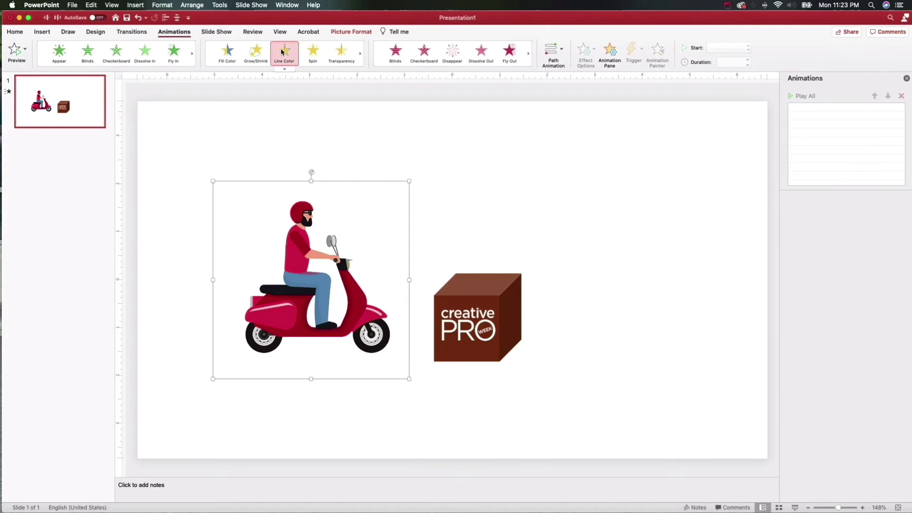
pyautogui.click(553, 51)
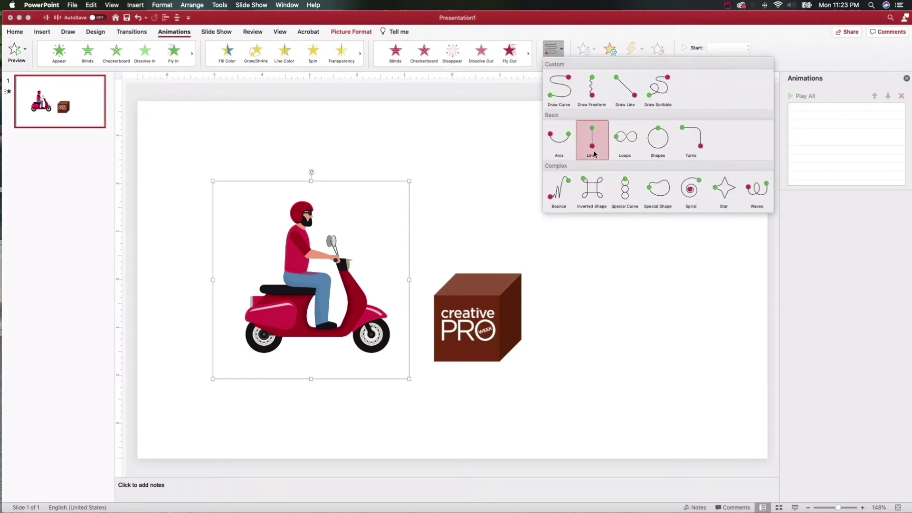
pyautogui.click(565, 147)
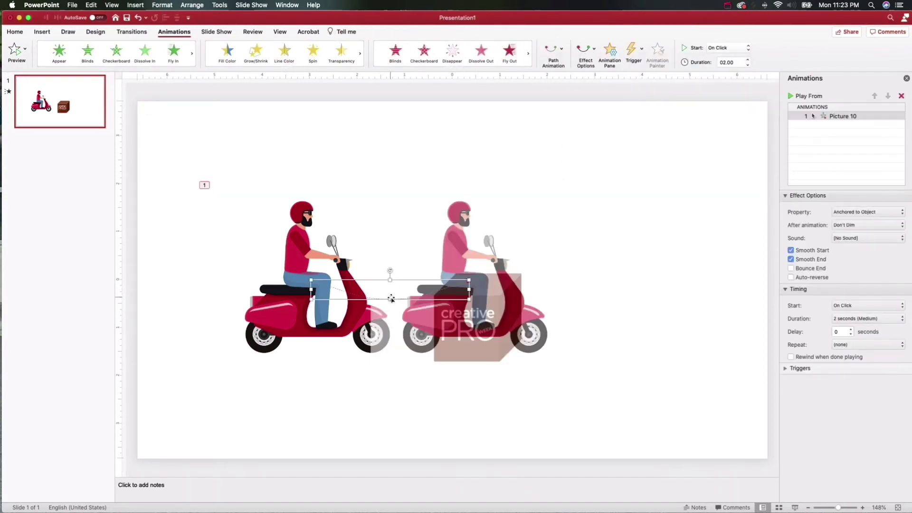
# - Reshape the arc to bow upward, end at the slide's right side, and rise over the box
pyautogui.moveTo(390, 295); pyautogui.dragTo(390, 238)
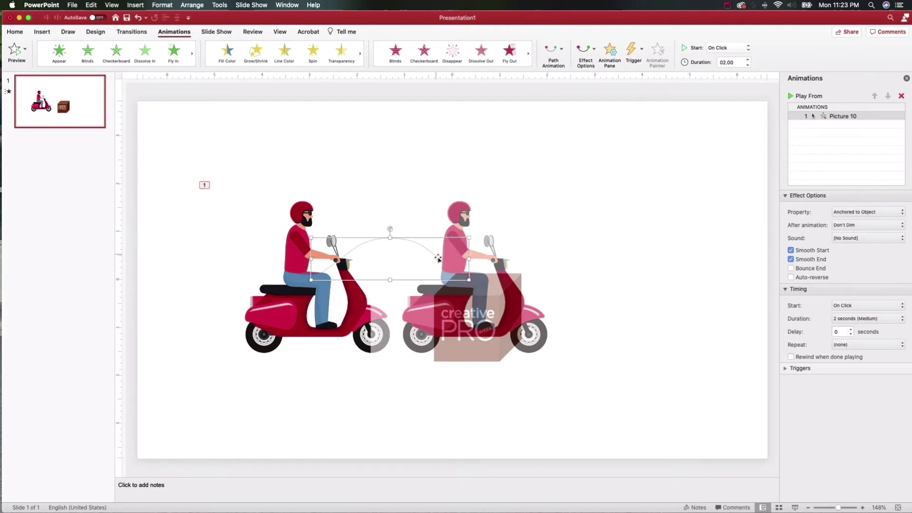
pyautogui.moveTo(471, 259); pyautogui.dragTo(658, 259)
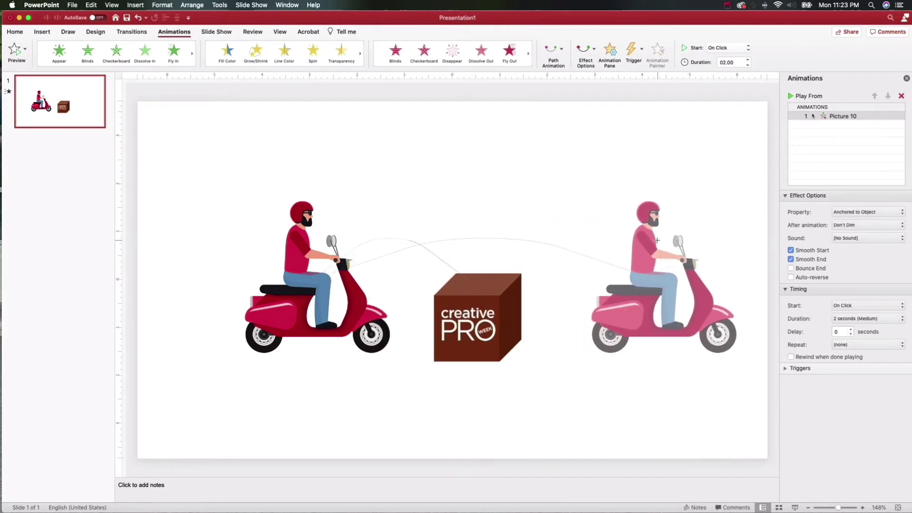
pyautogui.moveTo(485, 238); pyautogui.dragTo(484, 202)
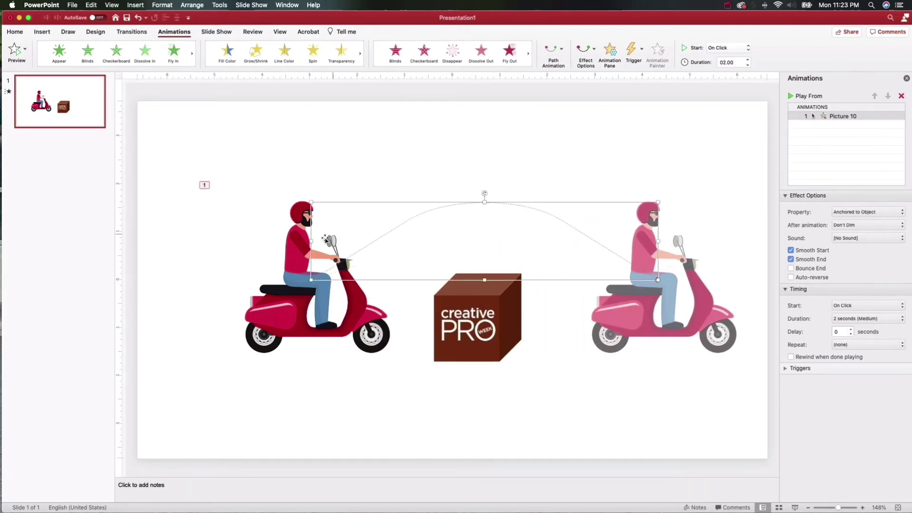
pyautogui.click(297, 276)
# - Add a Spin effect and set both the spin and arc path to start With Previous
pyautogui.click(313, 54)
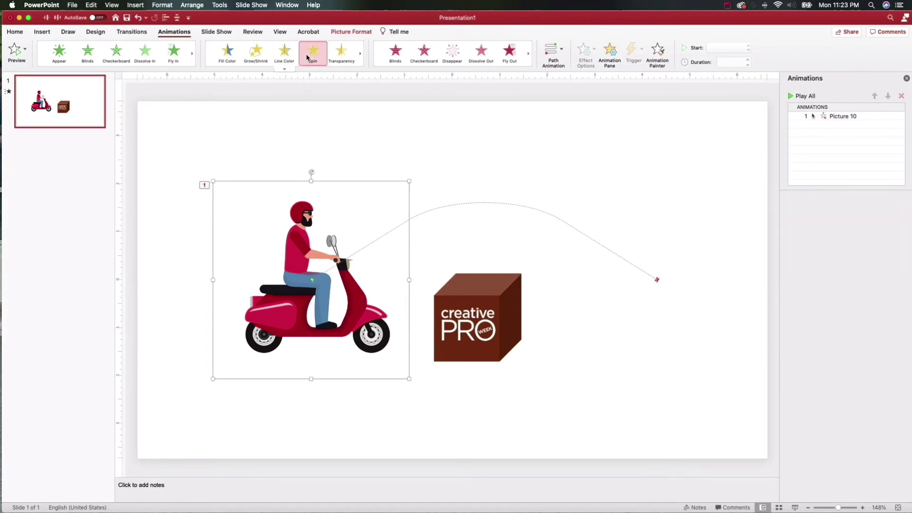
pyautogui.click(855, 306)
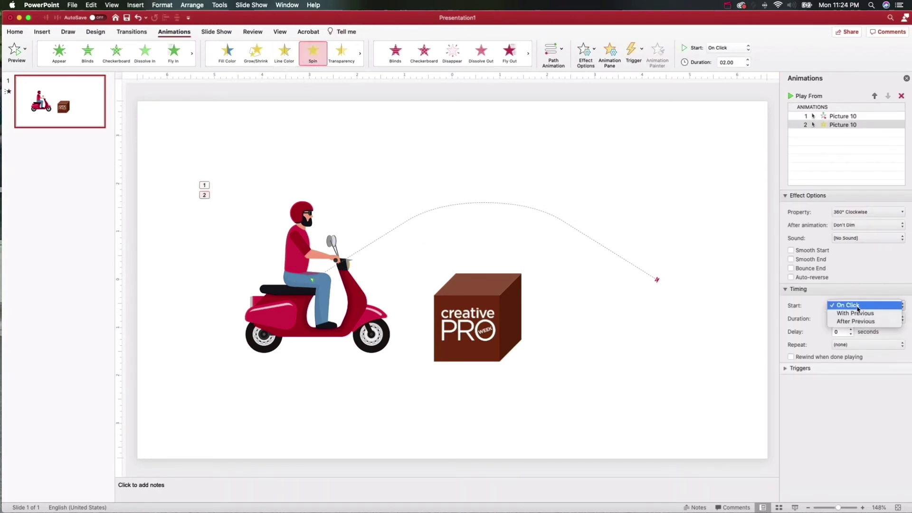
pyautogui.click(857, 314)
pyautogui.click(841, 116)
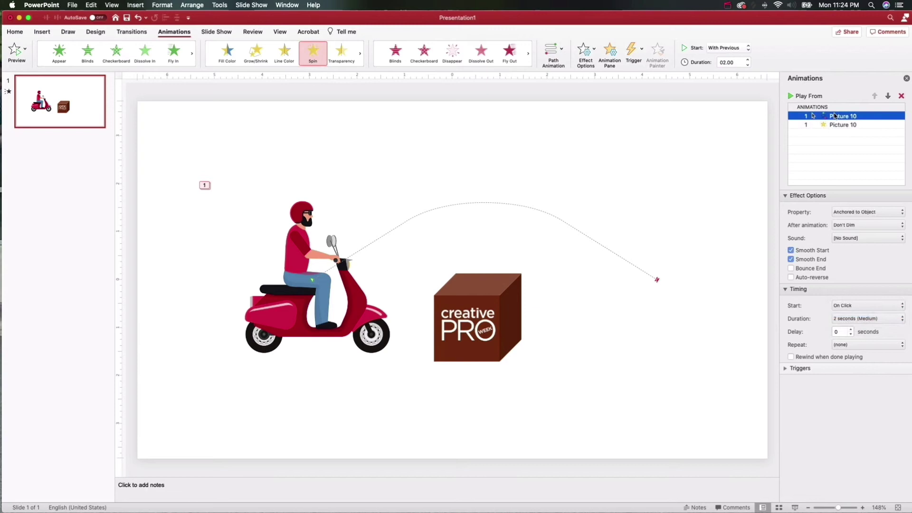
pyautogui.click(857, 306)
pyautogui.click(856, 313)
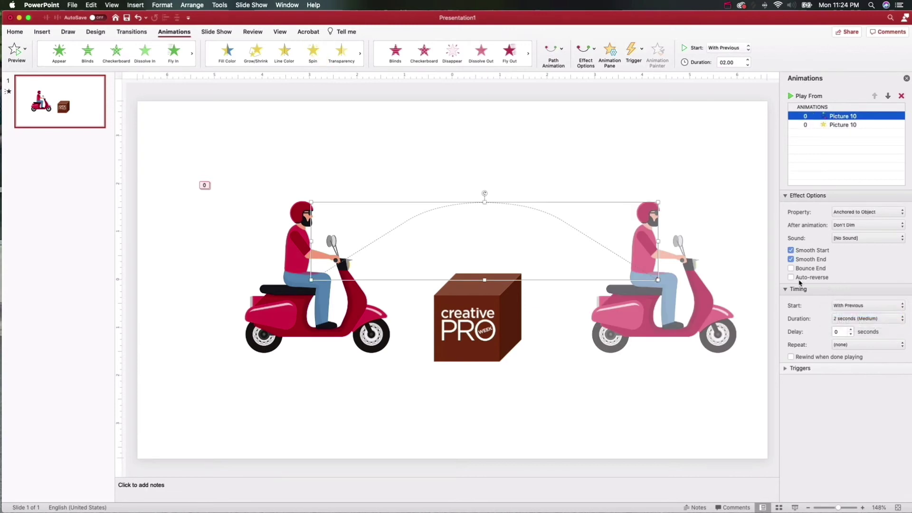
# - Set the durations of both the motion path and the spin to 1 second
pyautogui.click(854, 319)
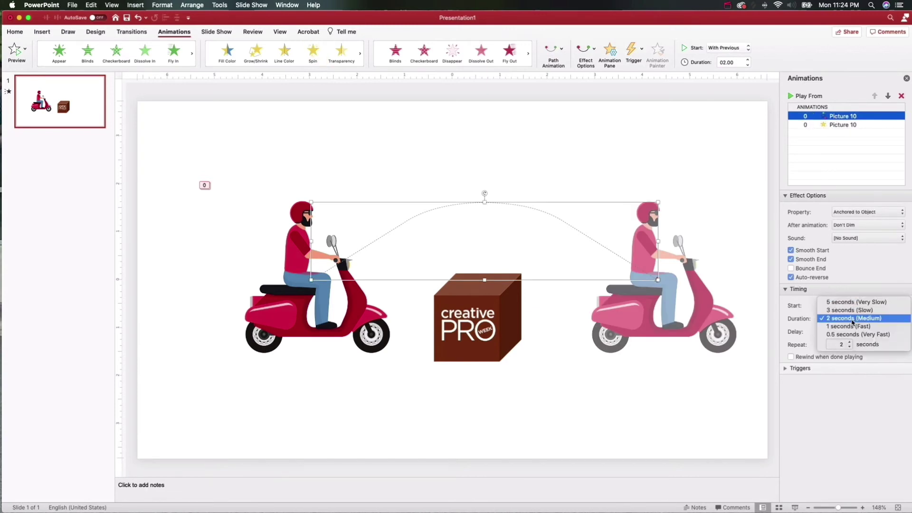
pyautogui.click(847, 147)
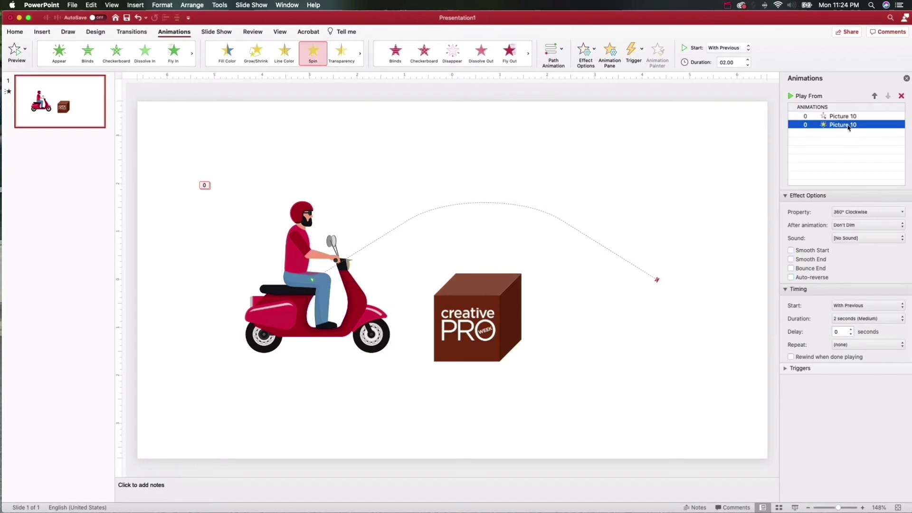
pyautogui.click(847, 124)
pyautogui.click(865, 319)
pyautogui.click(865, 326)
pyautogui.click(796, 508)
# - Set the arc motion path's Repeat option to Until End of Slide
pyautogui.click(204, 185)
pyautogui.click(856, 116)
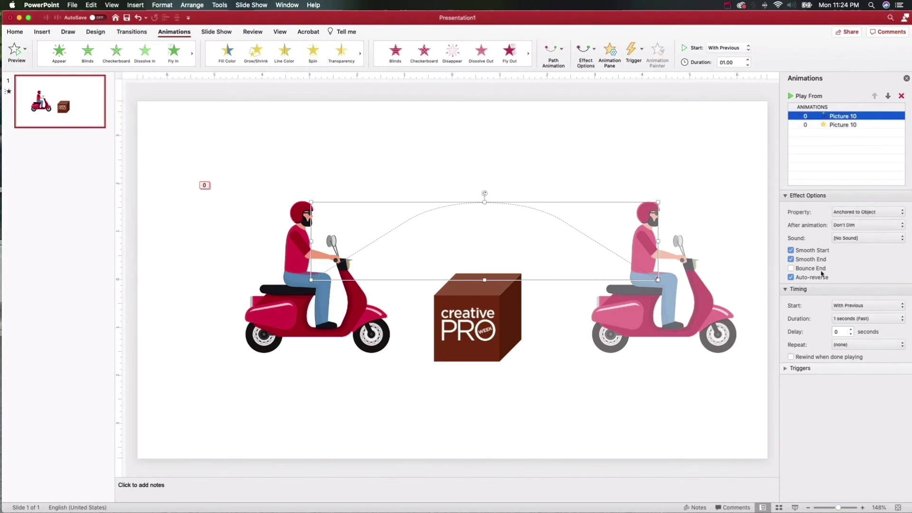
pyautogui.click(858, 345)
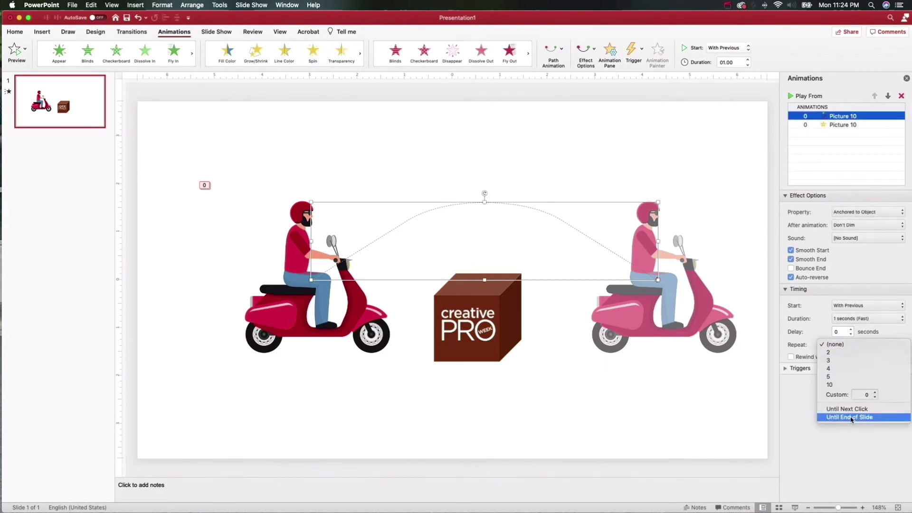